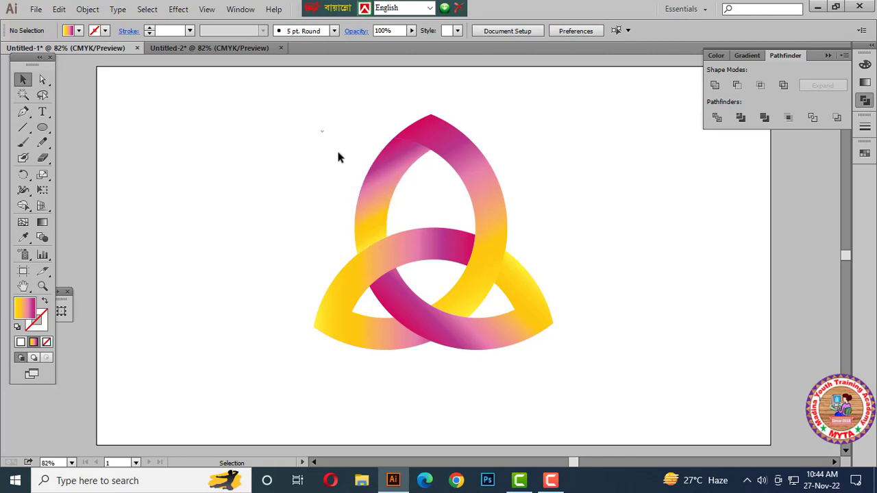
Scale the finished knot logo down to about half size and move it to the artboard's right edge
drag(321, 131, 561, 376)
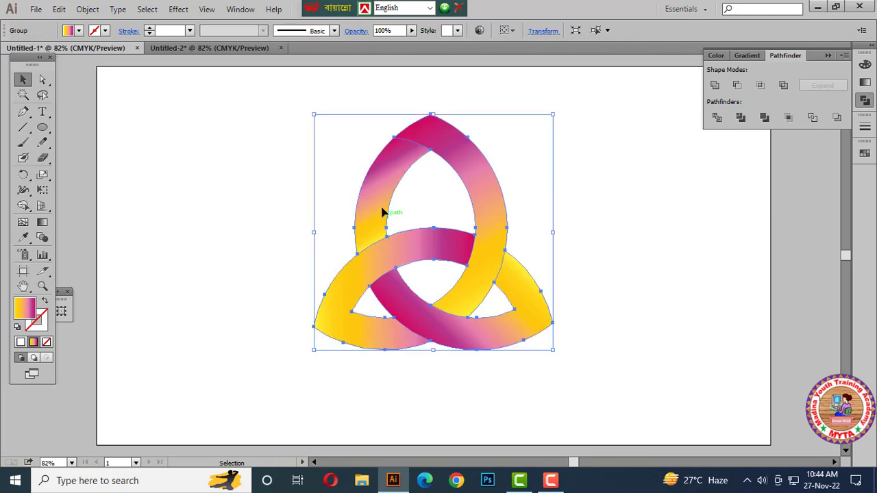
drag(312, 114, 373, 173)
drag(425, 237, 703, 219)
click(392, 272)
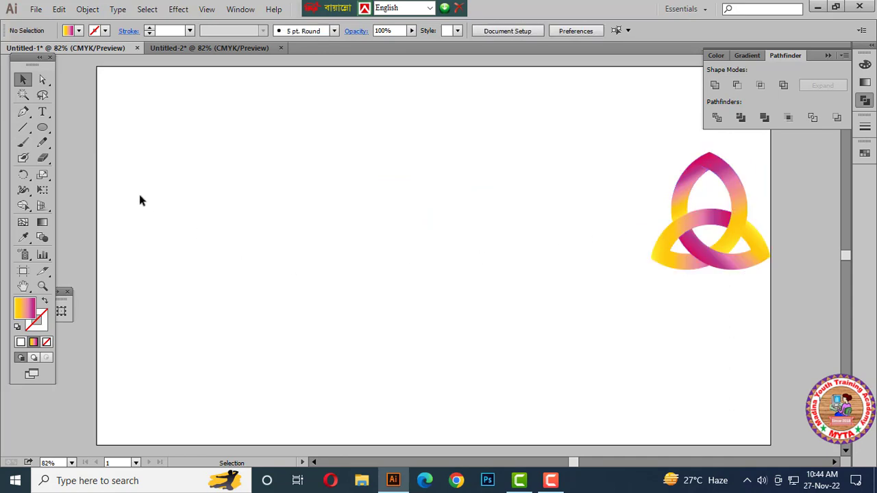
Draw a large circle on the left half of the artboard and fill it with solid magenta
click(43, 129)
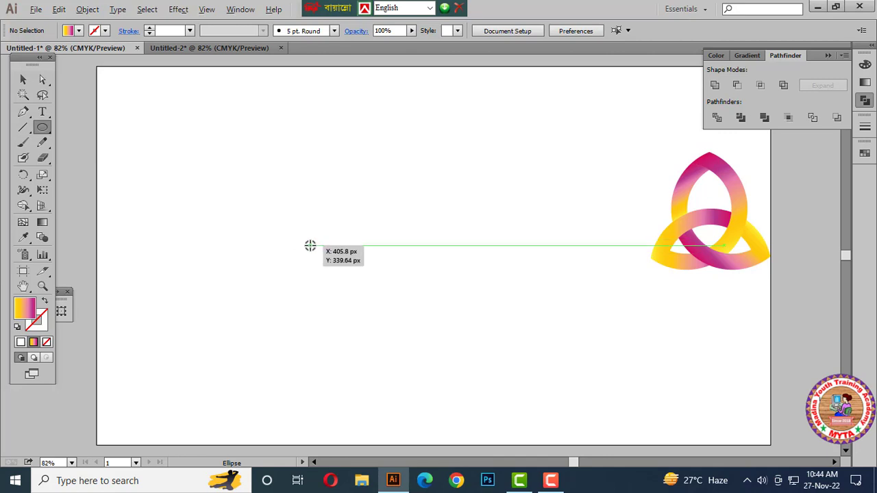
drag(310, 245, 343, 327)
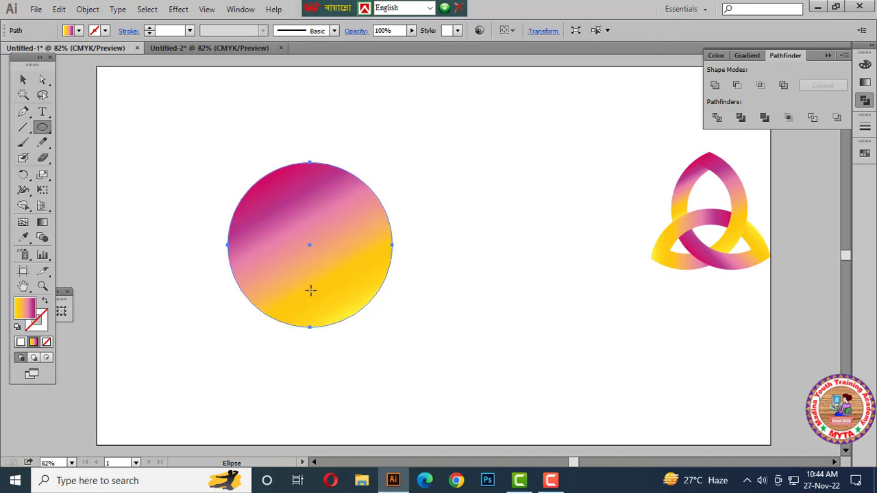
click(23, 79)
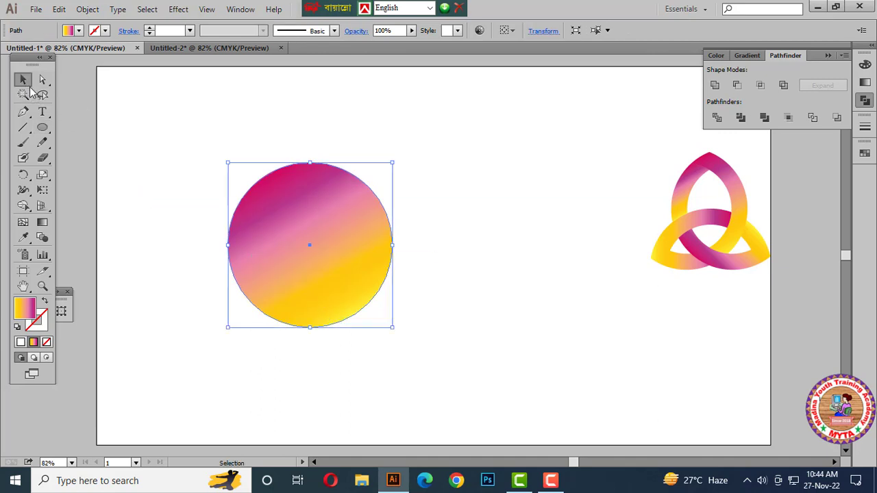
click(79, 31)
click(81, 52)
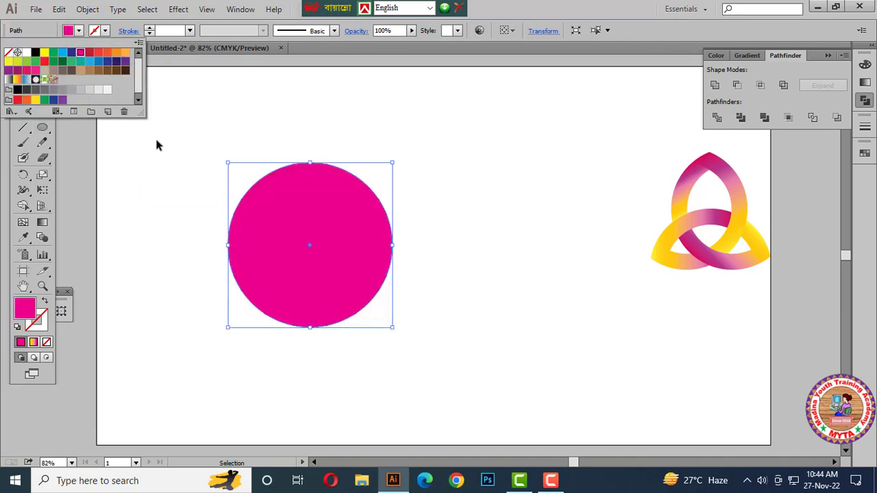
click(467, 175)
click(426, 246)
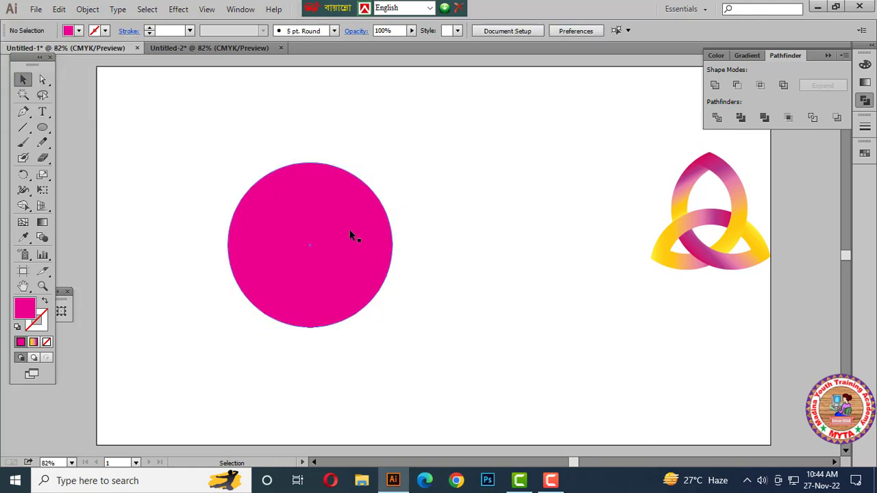
Copy the magenta circle, paste it in front, and shrink the copy about its centre to leave an even outer band
click(352, 235)
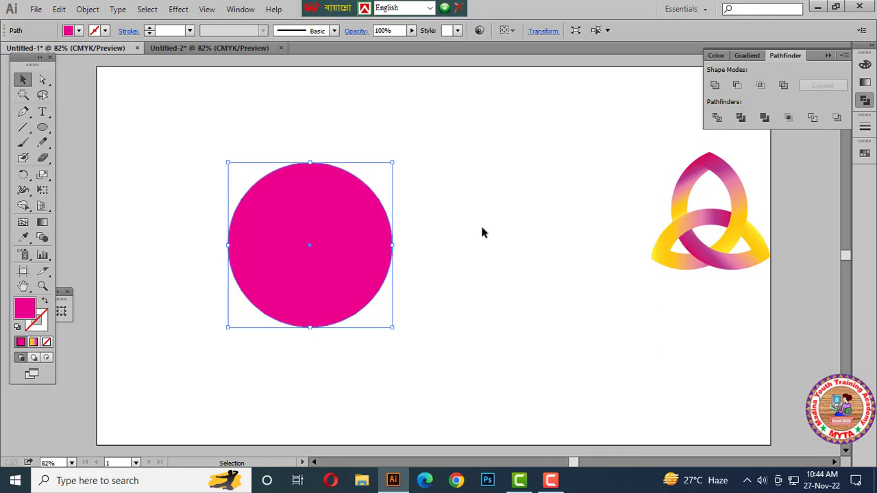
key(ctrl+c)
key(ctrl+f)
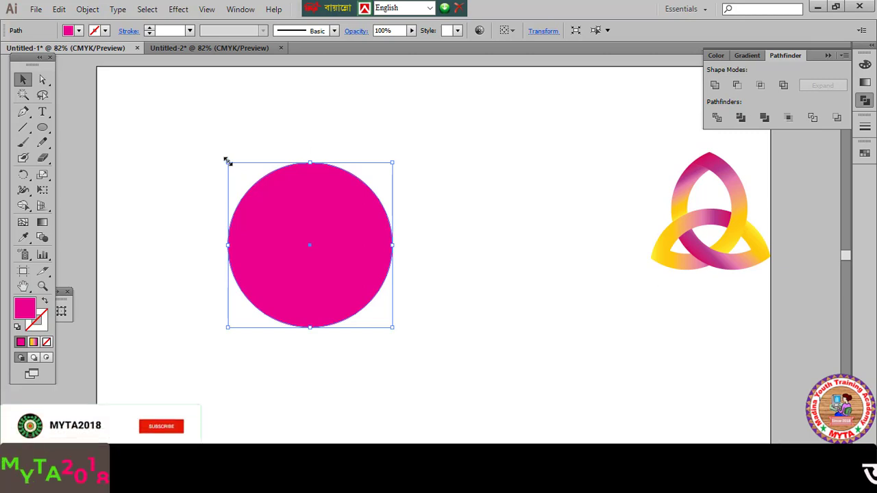
drag(227, 163, 246, 182)
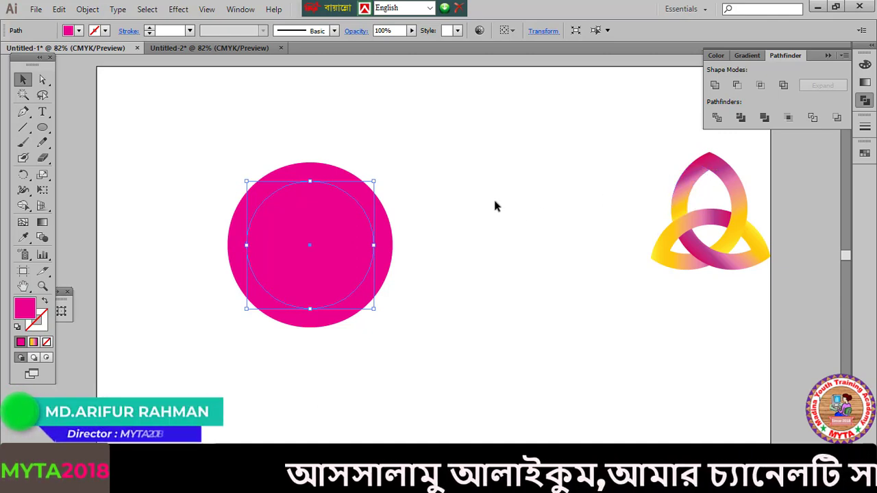
click(493, 197)
Fill the smaller inner circle with dark blue, keeping it concentric with the magenta circle
click(292, 245)
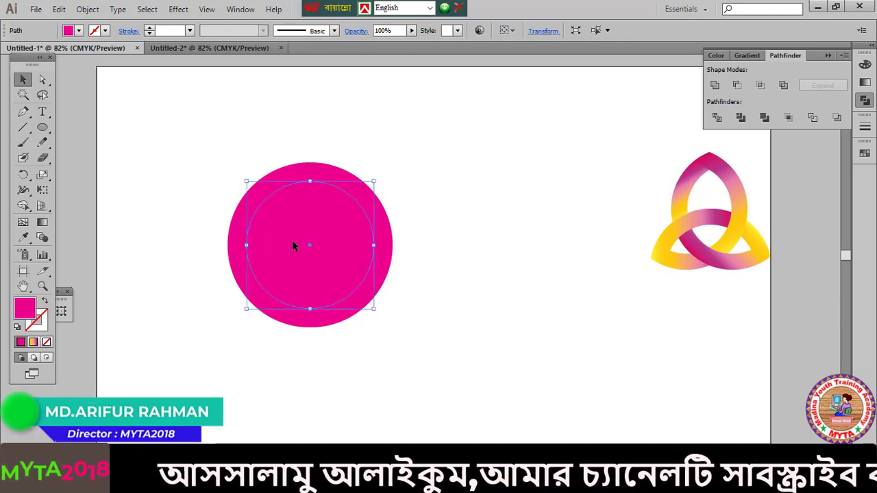
click(69, 30)
click(71, 52)
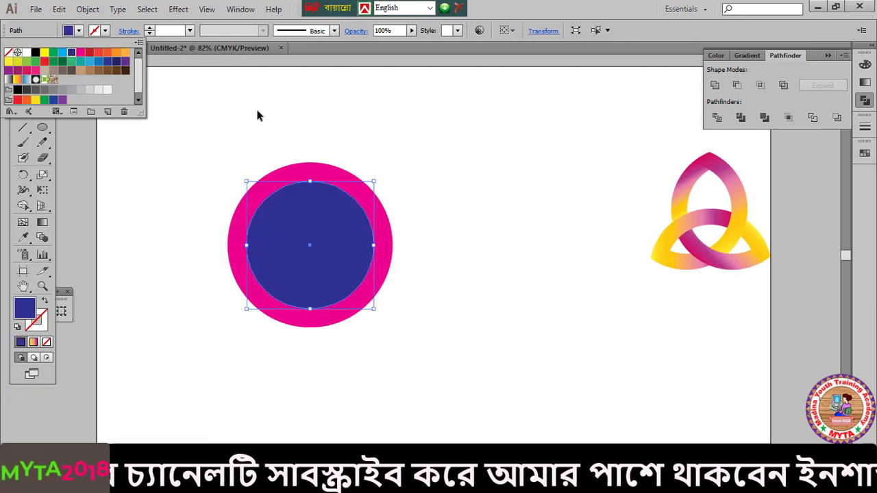
click(493, 115)
click(434, 229)
click(326, 216)
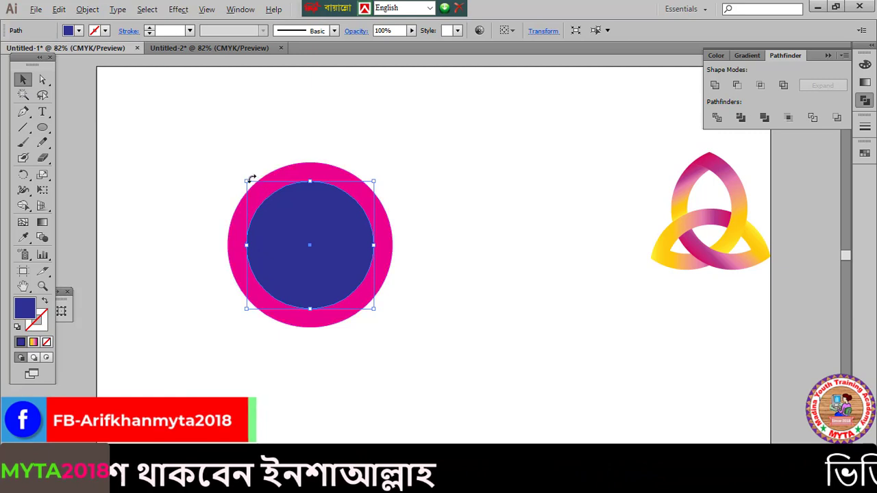
mouse_move(248, 181)
mouse_down()
mouse_move(237, 176)
mouse_move(239, 183)
mouse_up()
click(481, 196)
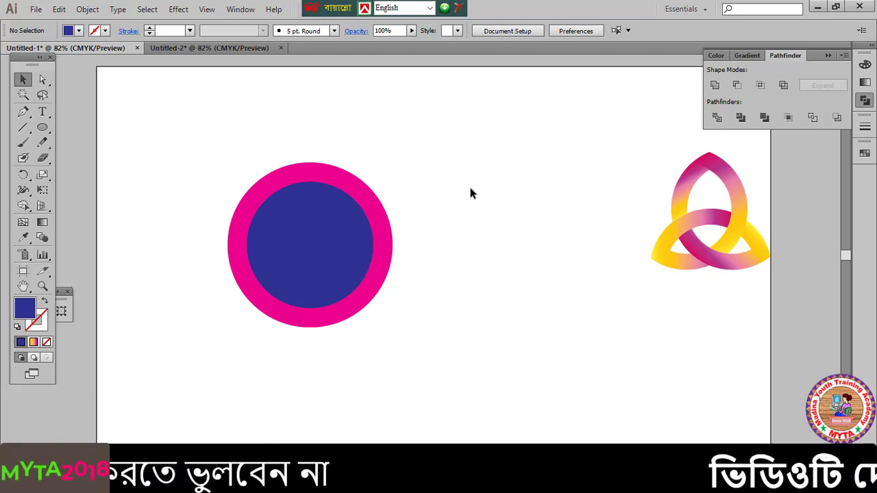
Subtract the blue circle from the magenta circle with Minus Front to make a ring
drag(431, 163, 185, 345)
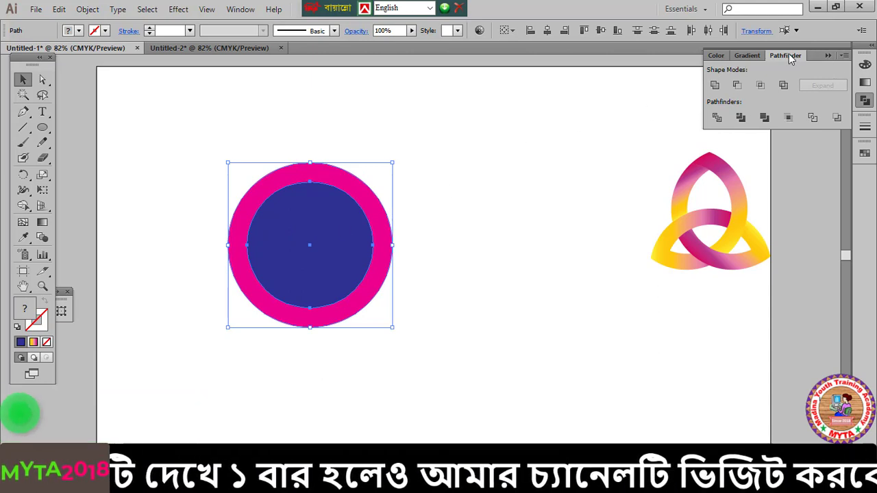
click(738, 85)
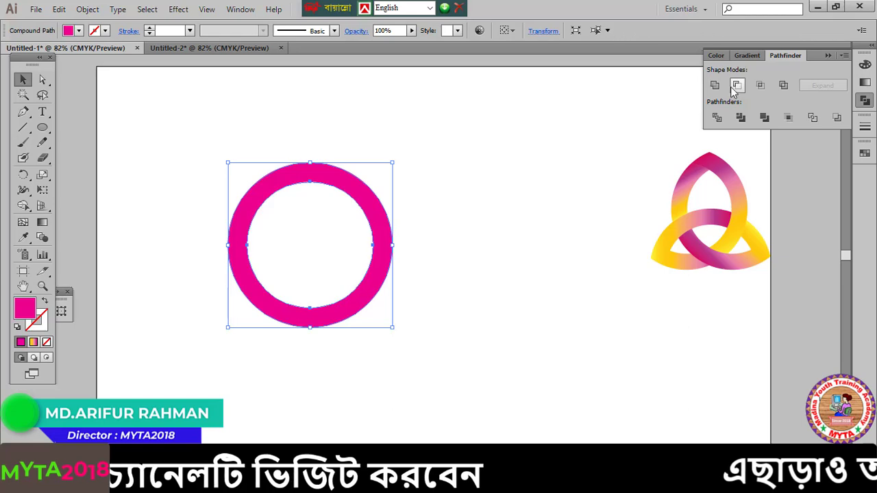
click(484, 177)
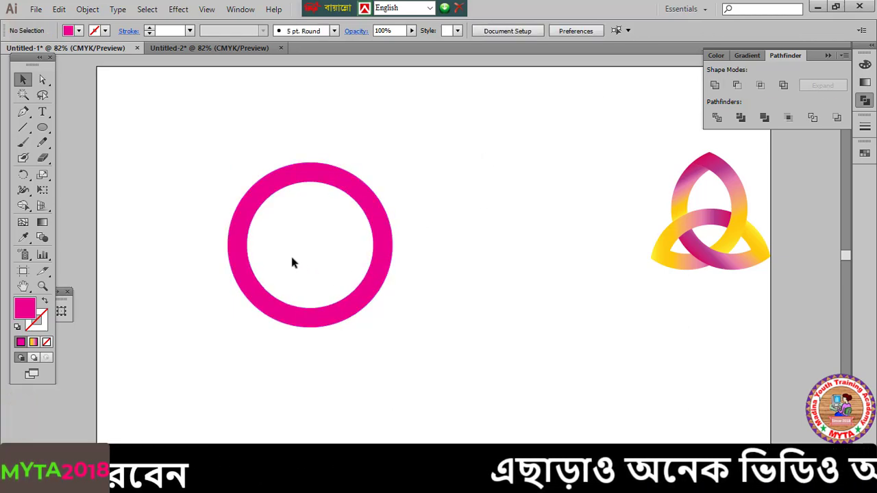
Swap the ring's fill and stroke so it has a magenta outline and no fill
click(355, 194)
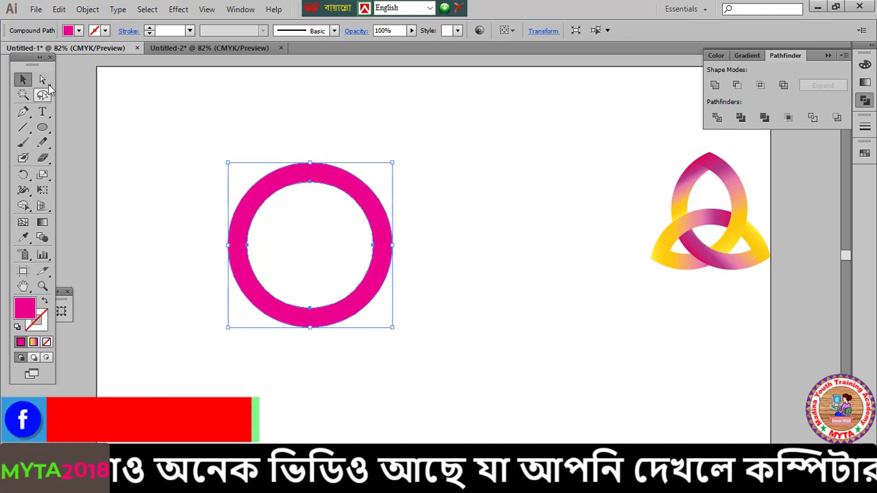
click(44, 302)
click(444, 244)
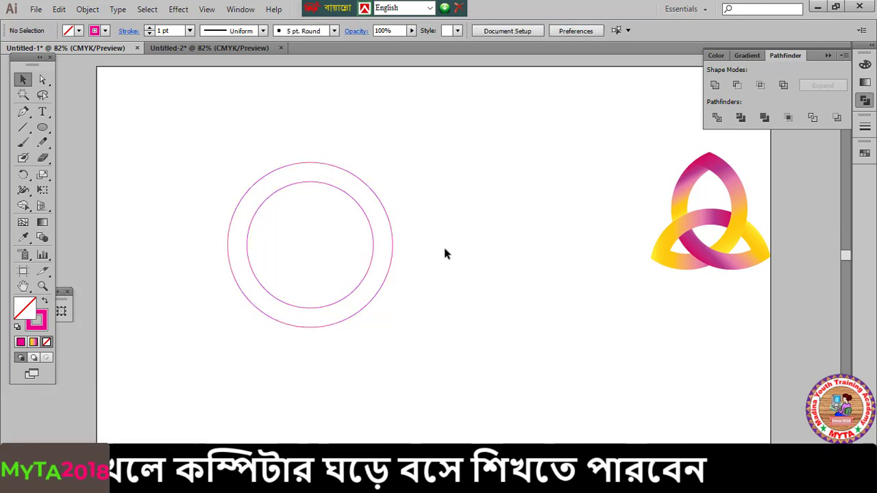
Duplicate the outlined ring horizontally 156.65 px to the right so the two rings overlap
click(372, 246)
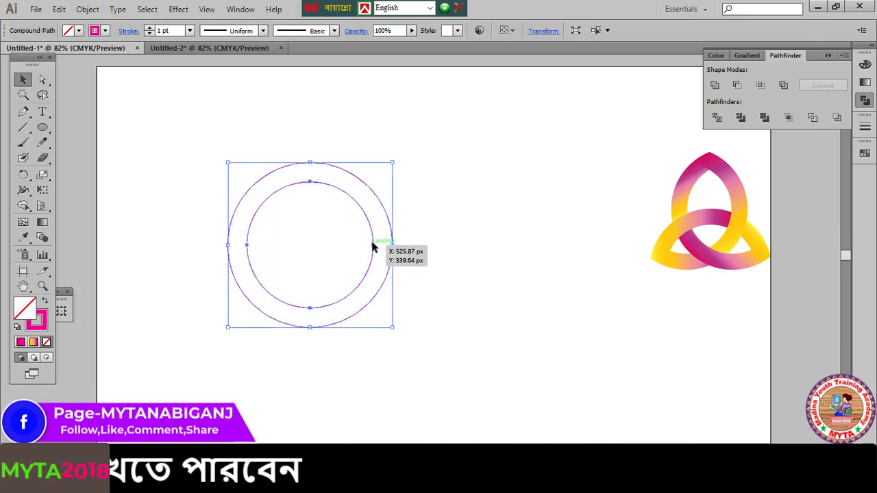
key(alt)
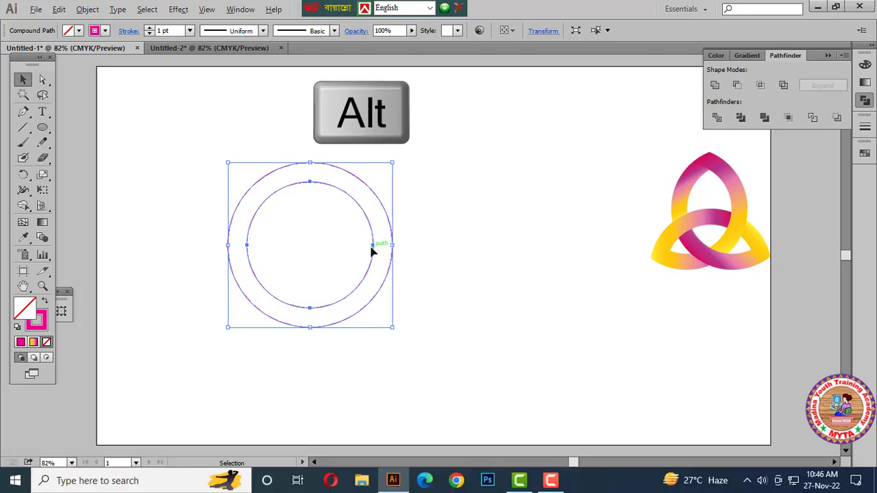
drag(371, 252, 458, 253)
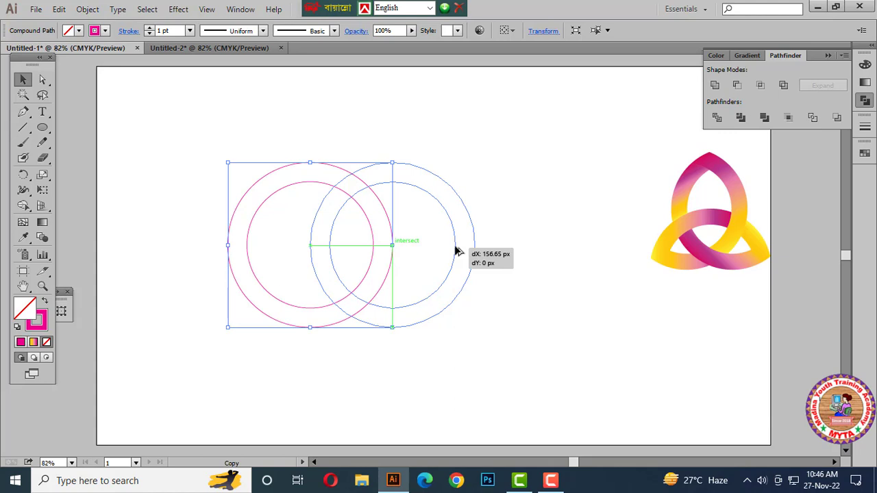
drag(458, 252, 458, 252)
click(527, 290)
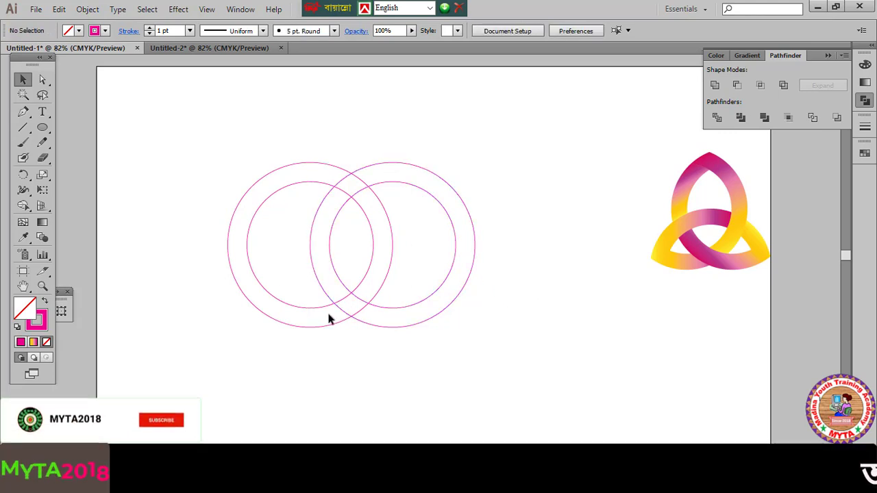
Duplicate the right-hand ring downward, centred between the two upper rings in a triangular arrangement
click(383, 329)
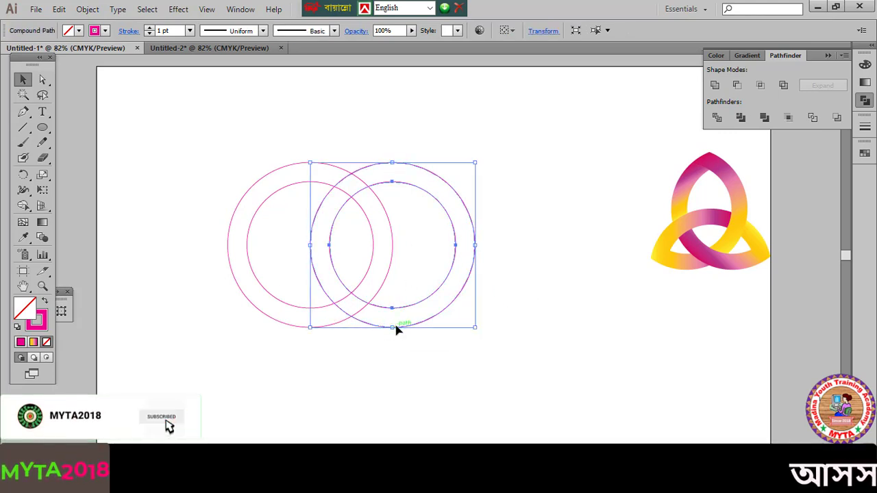
drag(382, 326, 376, 399)
click(463, 367)
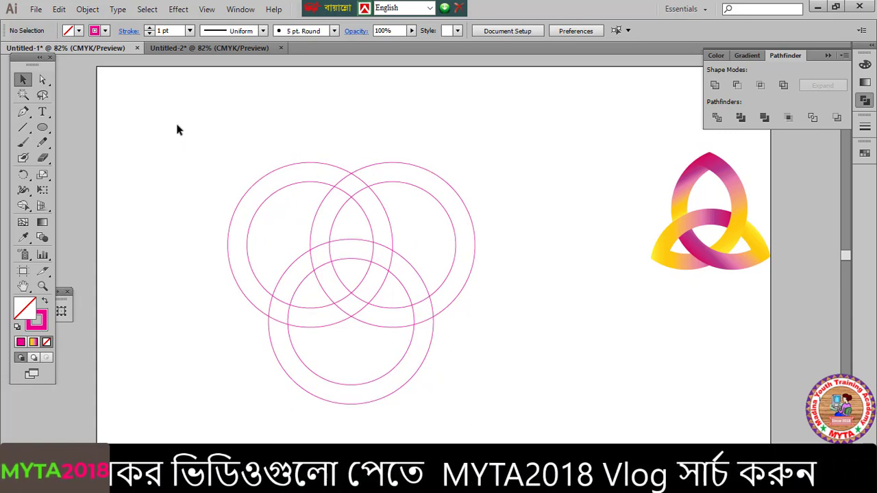
Move all three overlapping rings together up and to the left on the artboard
drag(156, 120, 500, 418)
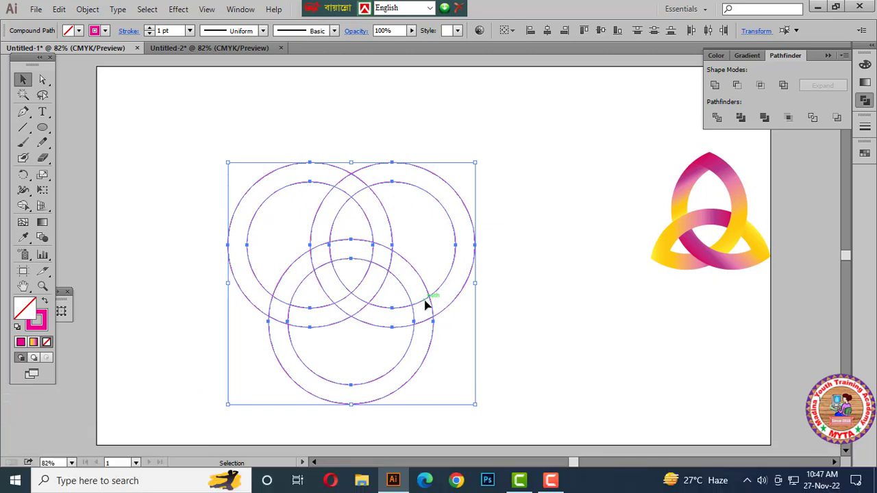
drag(426, 305, 392, 269)
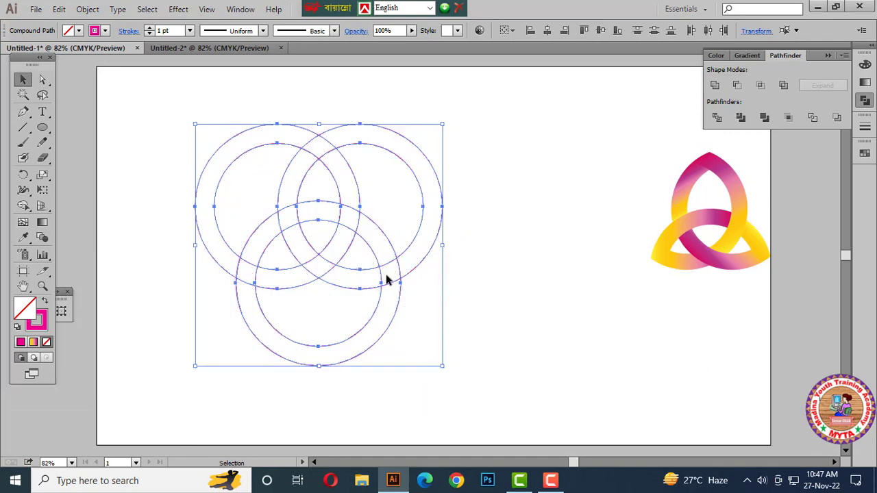
click(22, 206)
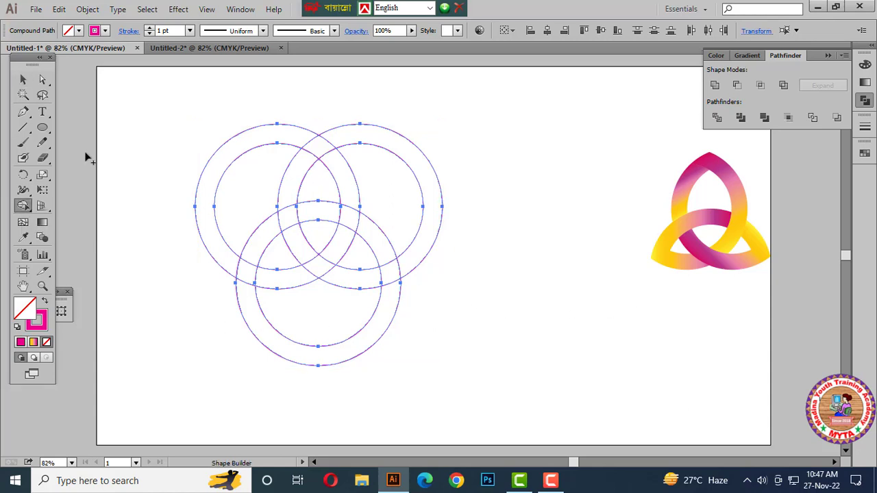
click(23, 80)
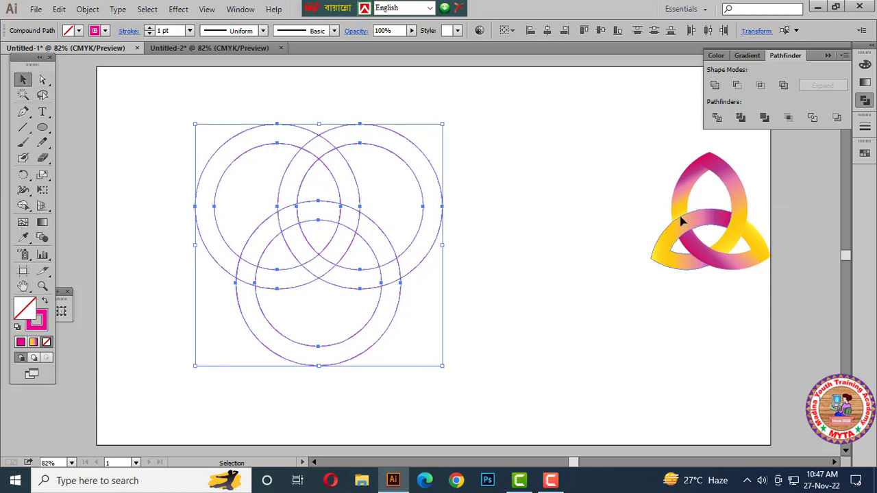
Enlarge the reference knot logo and place it beside the three rings on the right half of the artboard
drag(682, 221, 582, 221)
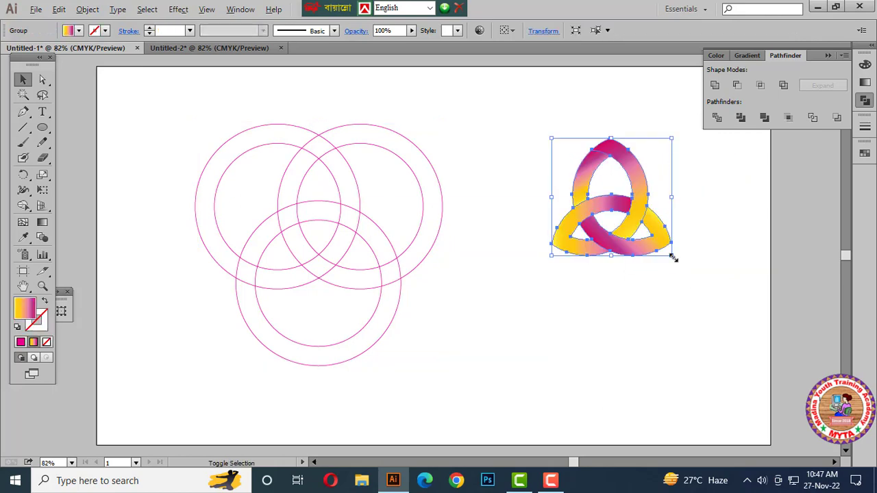
drag(671, 257, 718, 302)
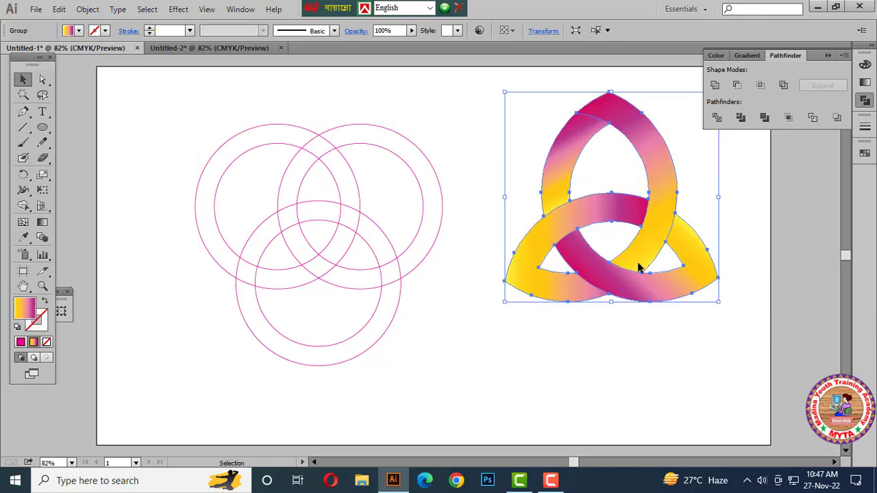
drag(646, 252, 625, 278)
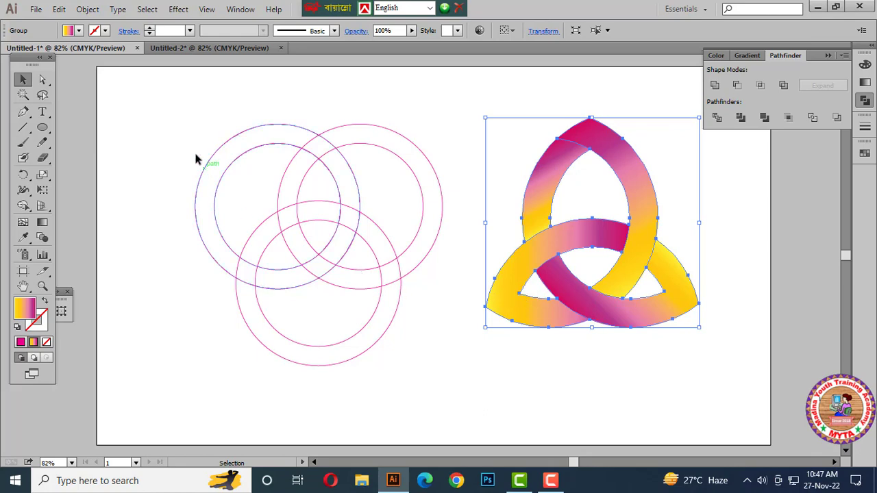
Merge adjoining regions of the three rings with Shape Builder to form the over-and-under bands of the interlaced triangular knot
drag(201, 135, 435, 382)
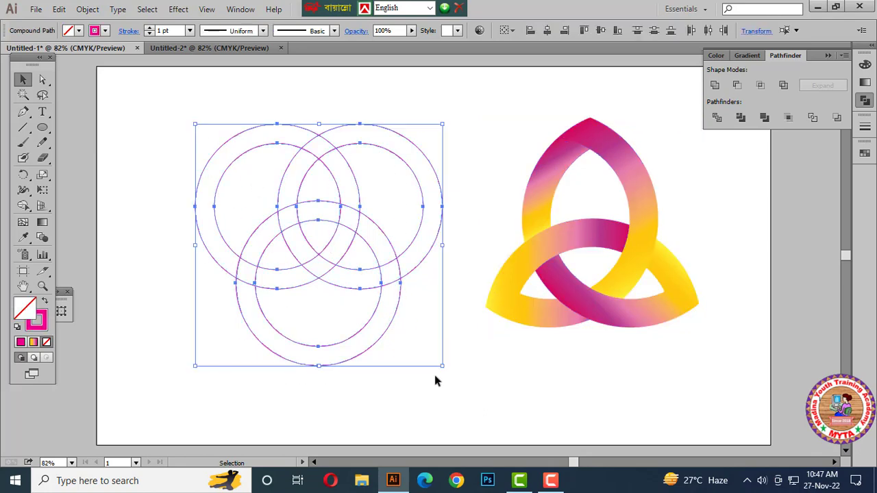
key(shift+m)
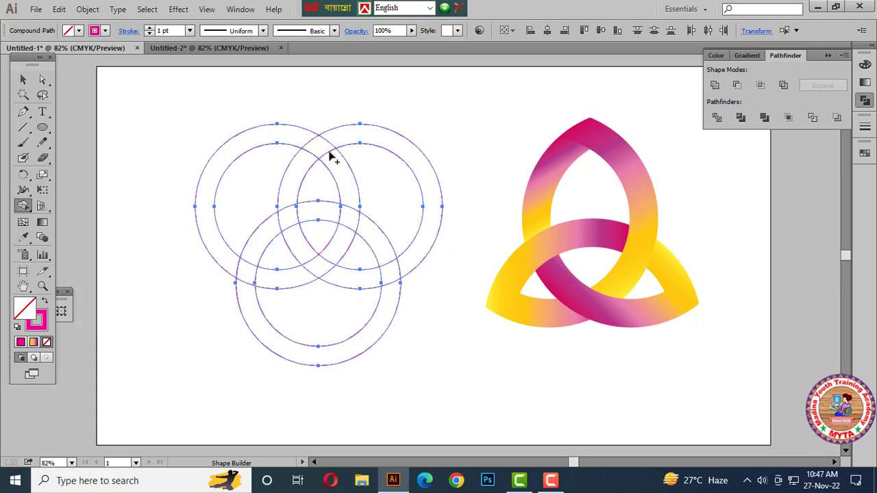
click(345, 180)
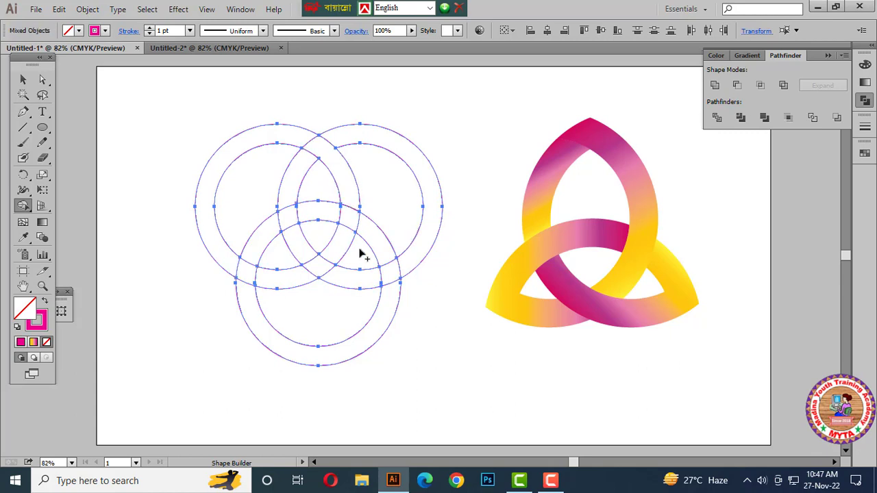
drag(353, 213, 326, 278)
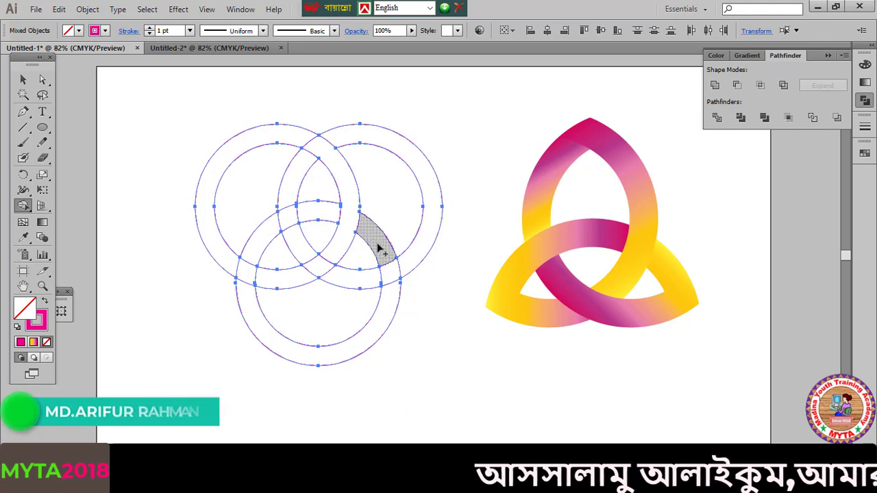
mouse_move(379, 248)
mouse_down()
mouse_move(391, 275)
mouse_move(340, 277)
mouse_up()
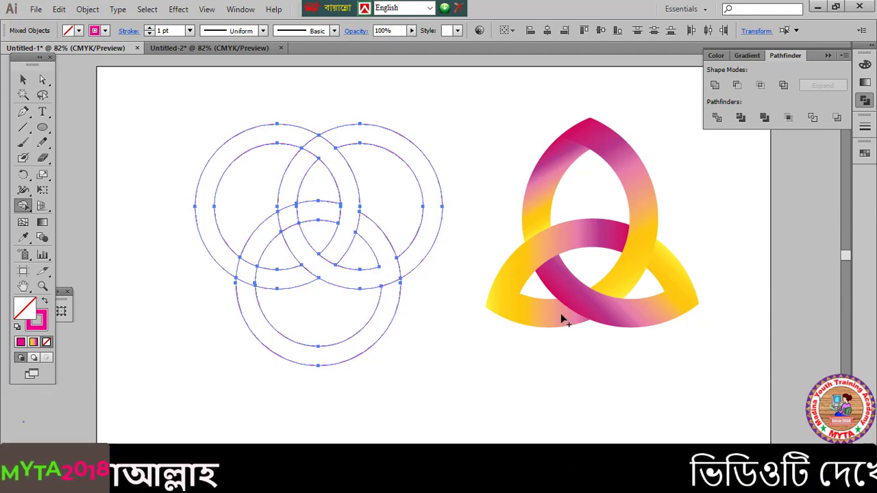
mouse_move(285, 279)
mouse_down()
mouse_move(246, 277)
mouse_move(260, 252)
mouse_up()
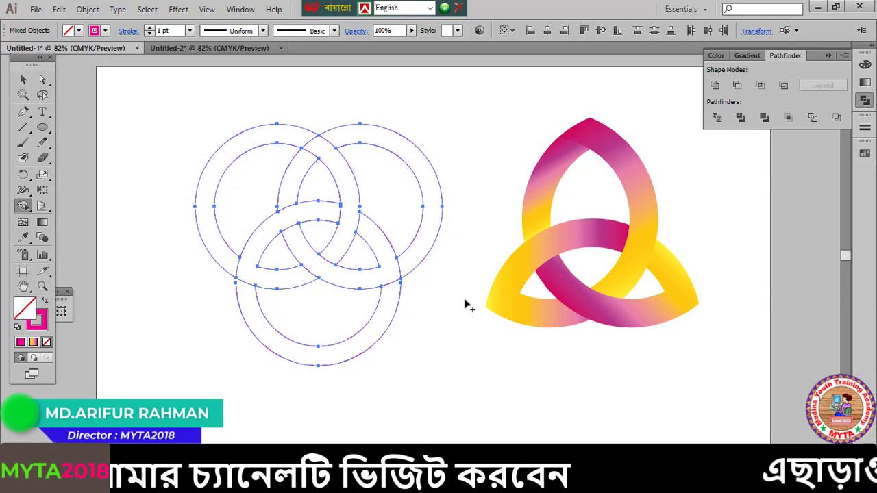
Delete the leftover outer arcs of the upper-right, upper-left and lower rings so only the knot outline stays
click(24, 82)
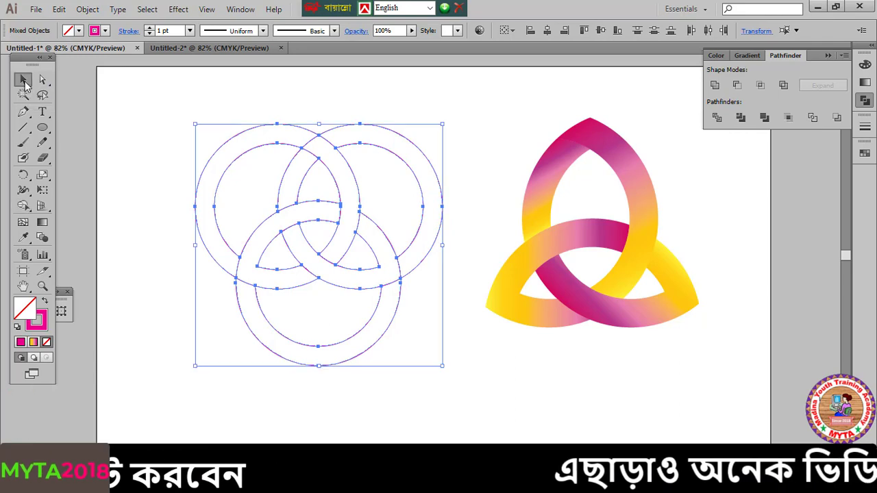
click(459, 150)
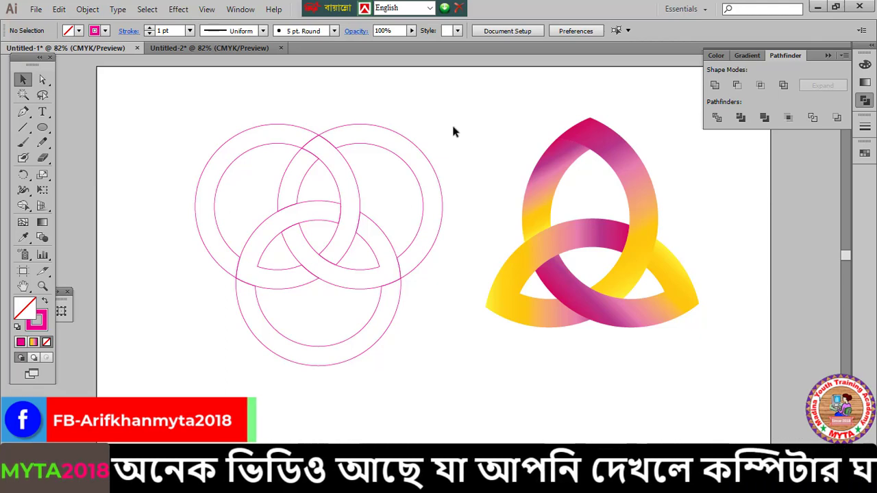
click(435, 179)
key(Delete)
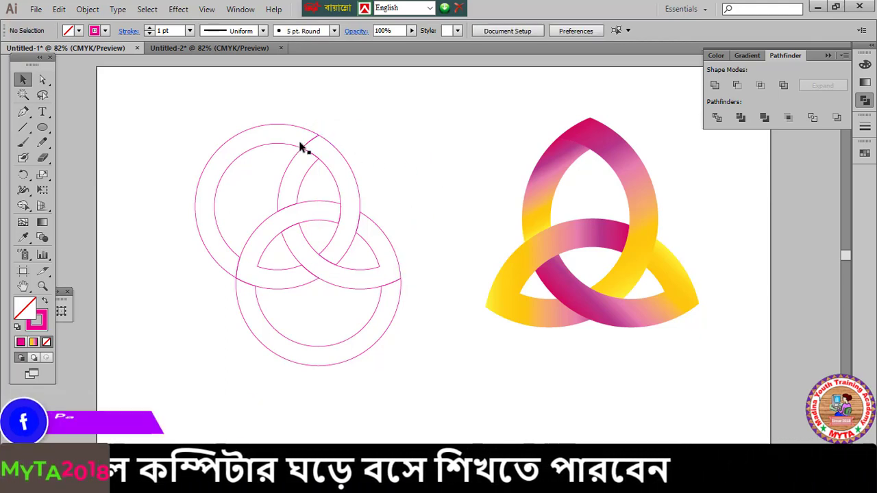
click(259, 129)
key(Delete)
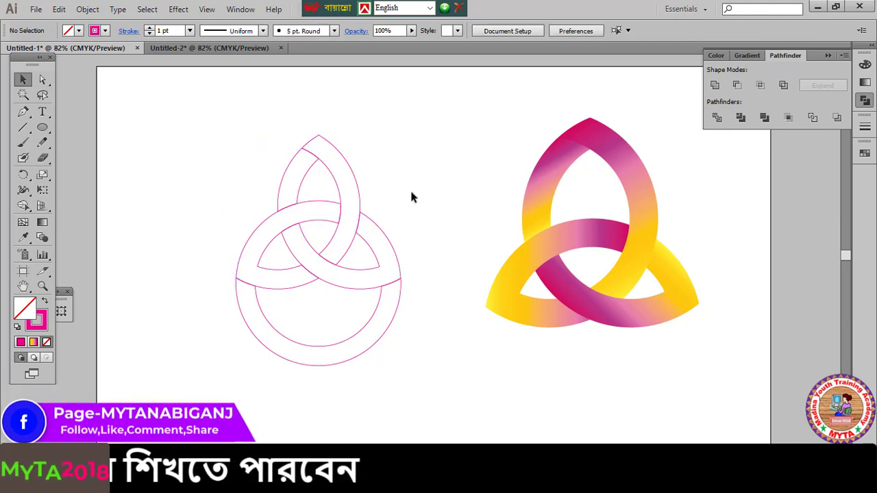
click(385, 342)
key(Delete)
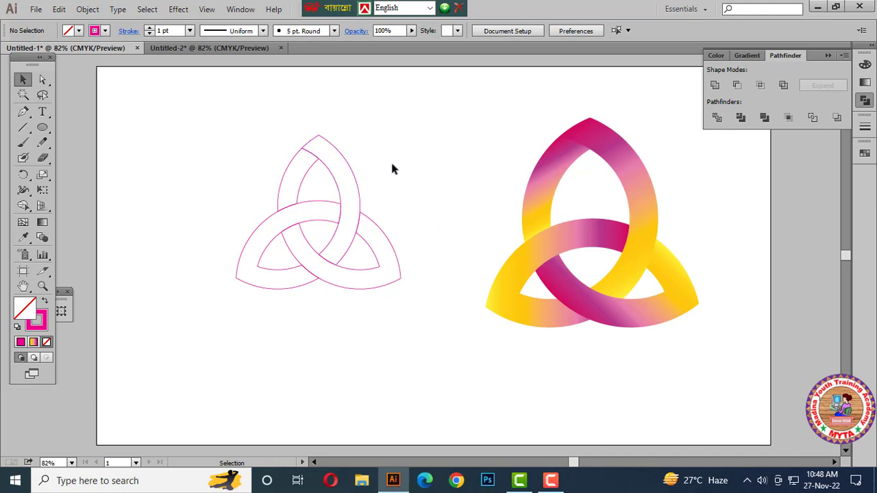
Fill the two bands of the knot's upper loop with the linear yellow-to-magenta gradient
click(304, 170)
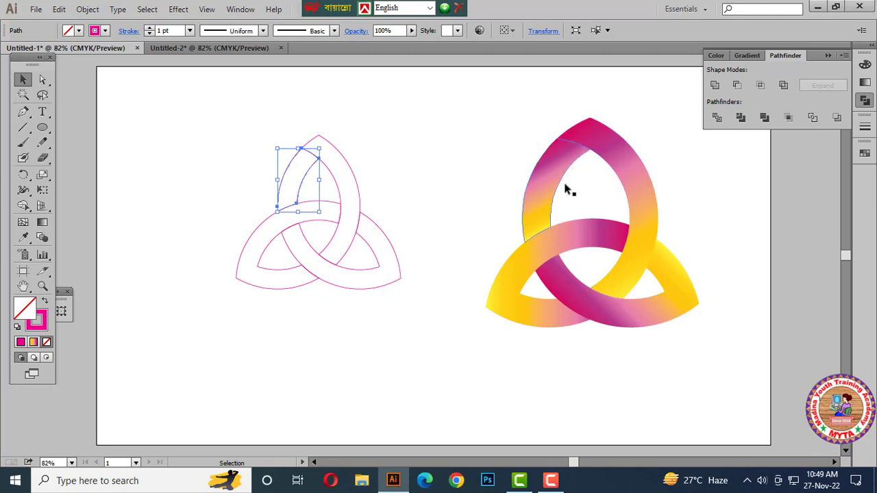
click(748, 56)
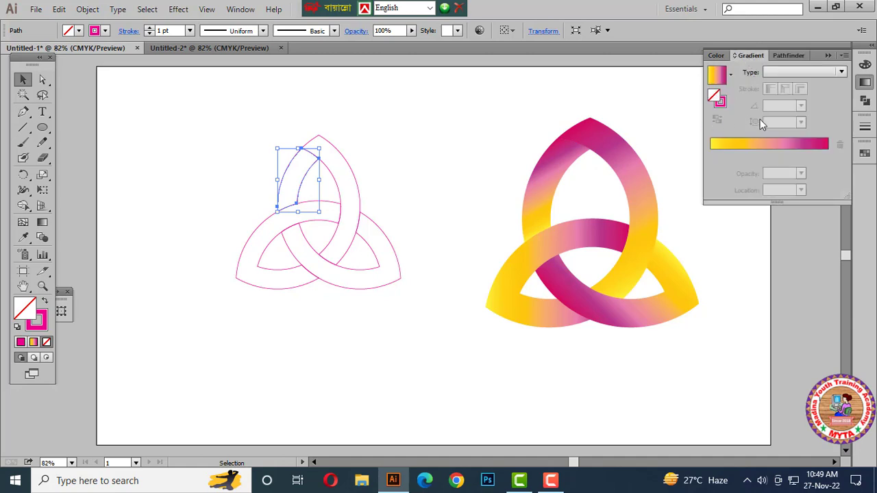
click(787, 142)
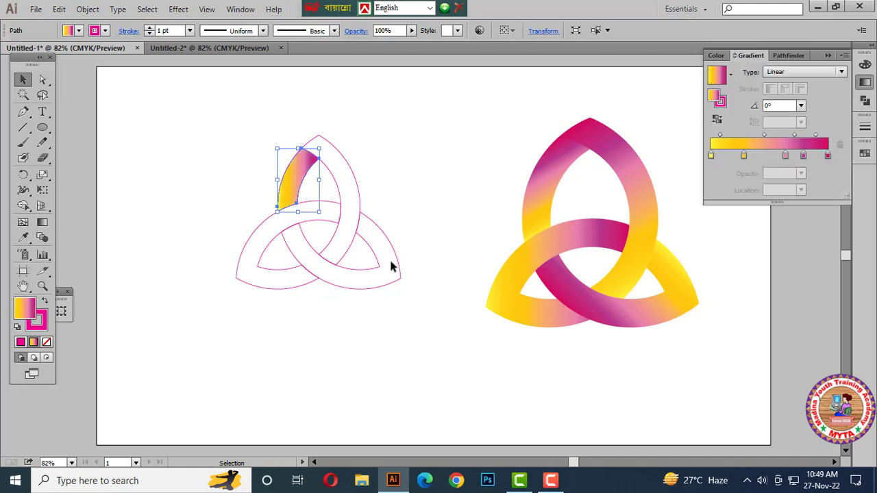
click(432, 220)
click(353, 175)
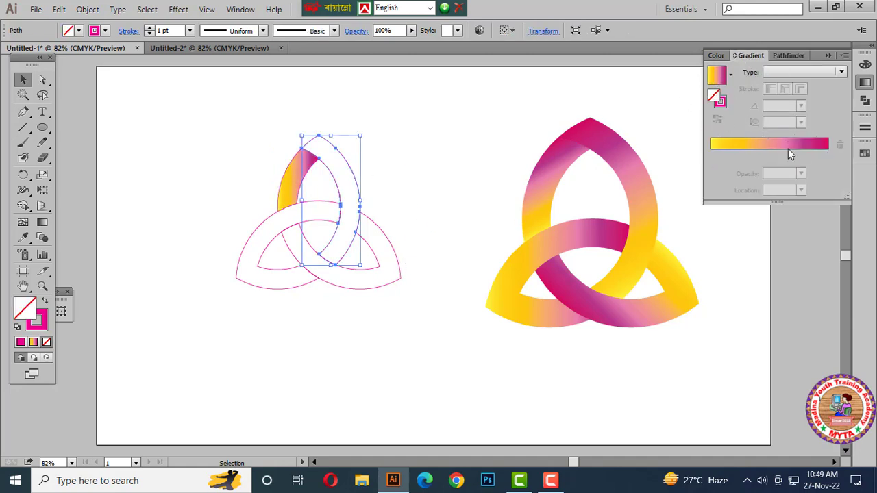
click(788, 146)
click(446, 226)
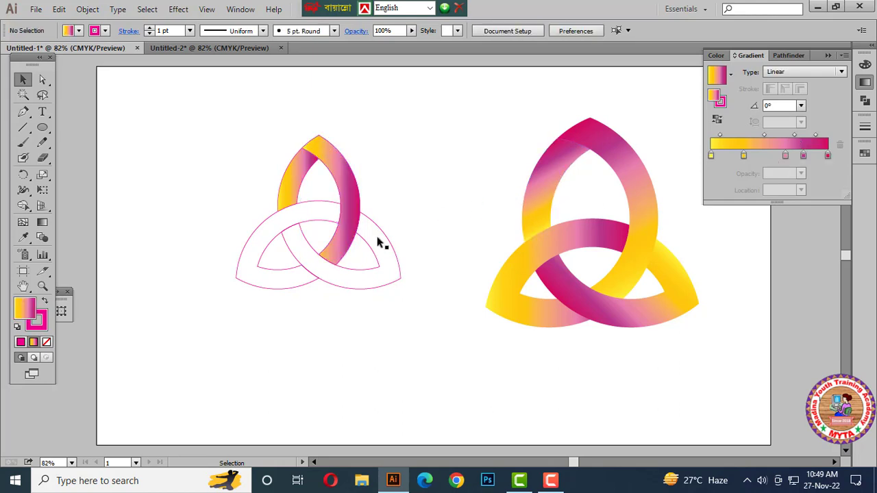
Fill the knot's lower-left and lower-right bands with the same linear yellow-to-magenta gradient
click(274, 245)
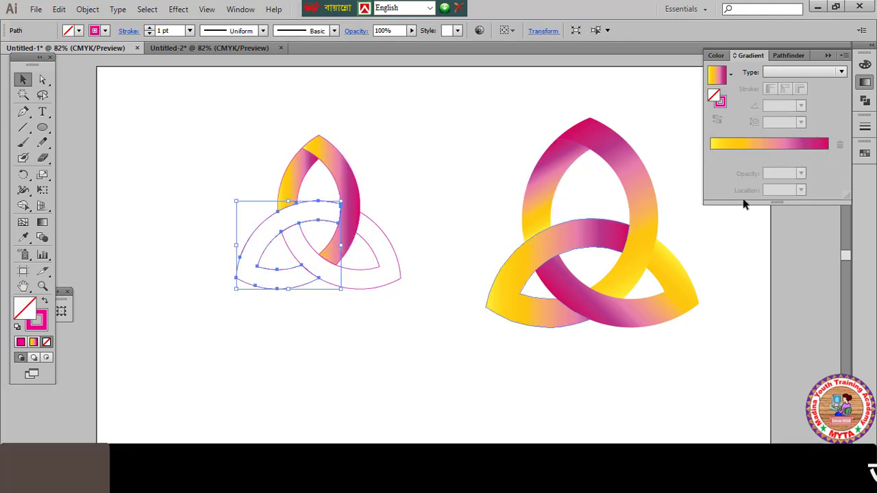
click(802, 140)
click(430, 281)
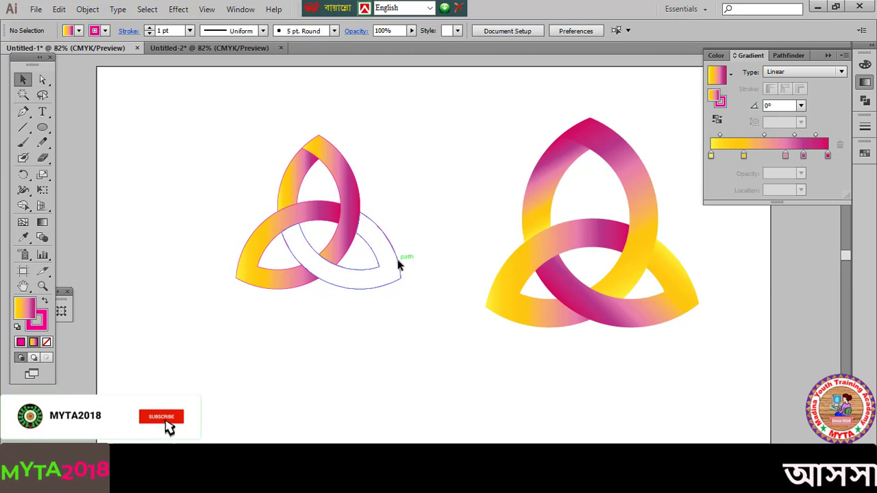
click(401, 262)
click(806, 144)
click(479, 175)
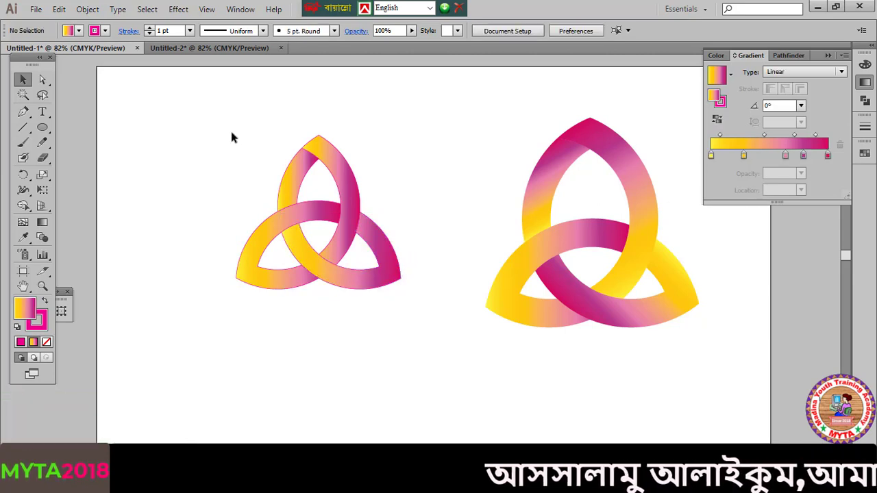
Remove the magenta stroke from all bands of the new knot
drag(231, 135, 404, 339)
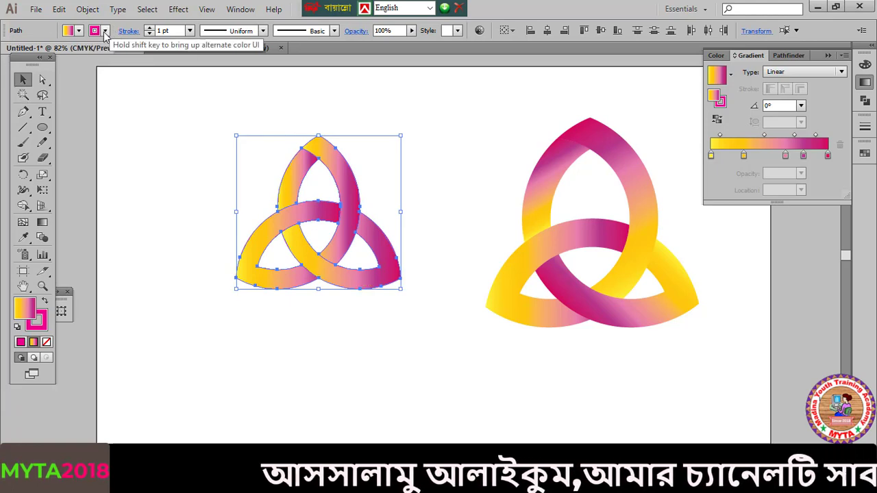
click(77, 30)
click(15, 54)
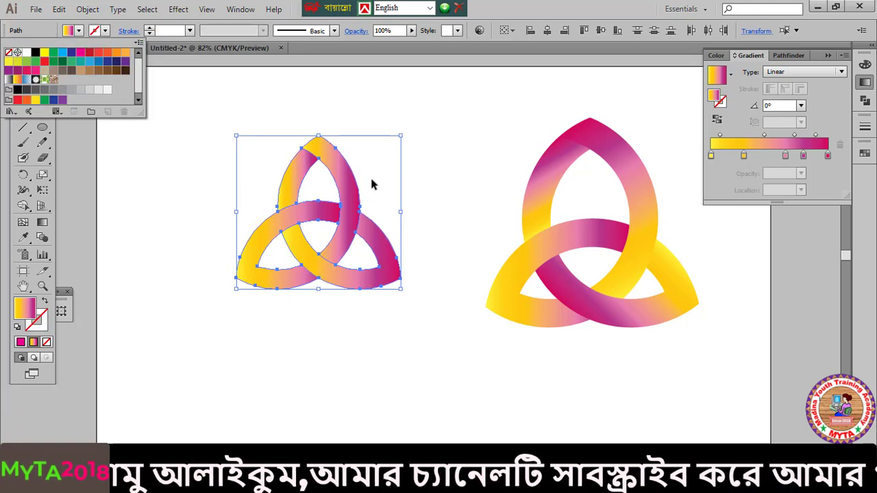
click(427, 181)
click(428, 187)
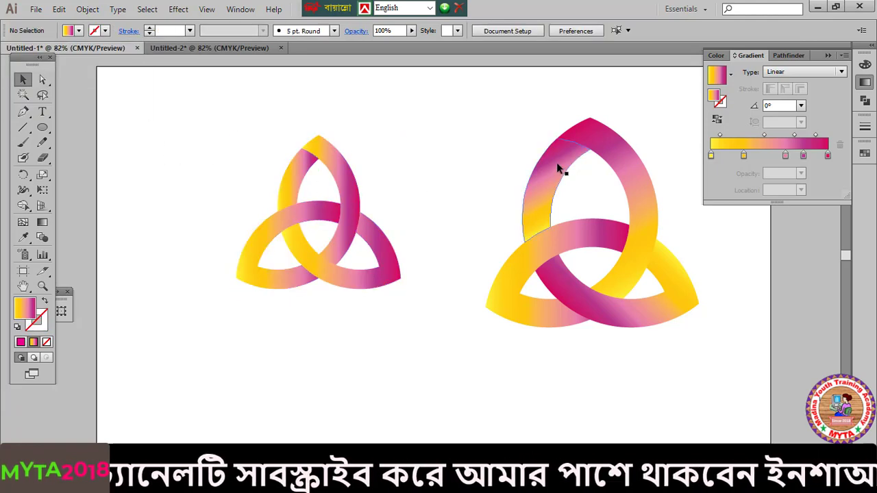
Set the gradient angle of the long band on the right side of the new knot's upper loop to 135°
click(603, 159)
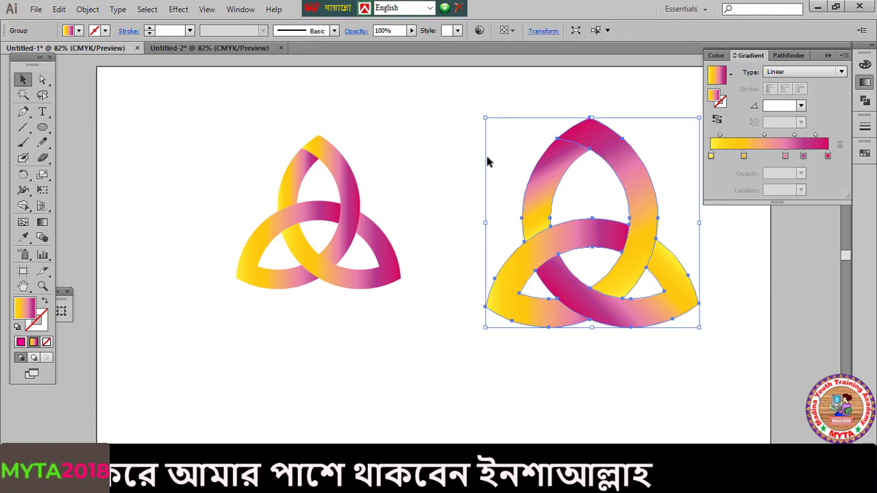
click(368, 166)
click(341, 169)
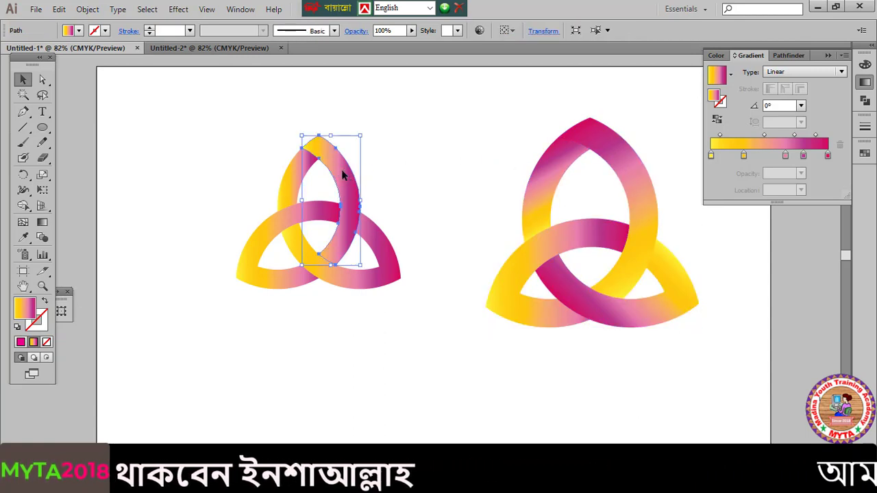
click(801, 106)
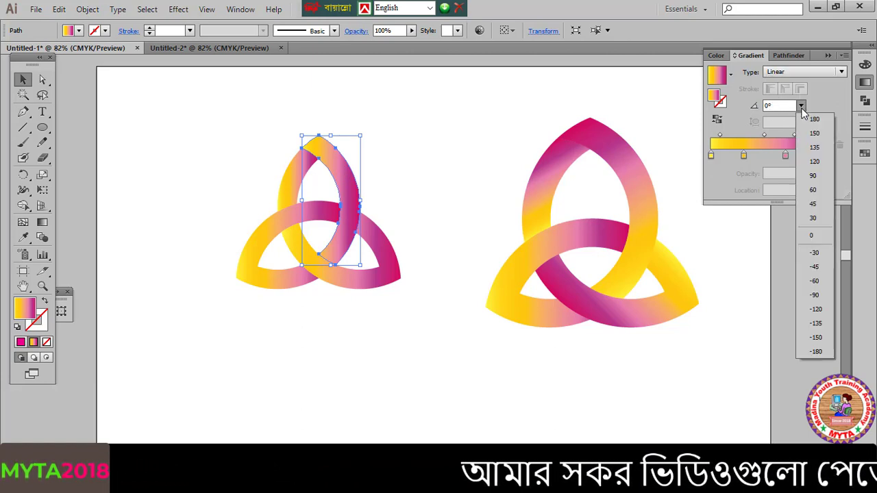
click(815, 323)
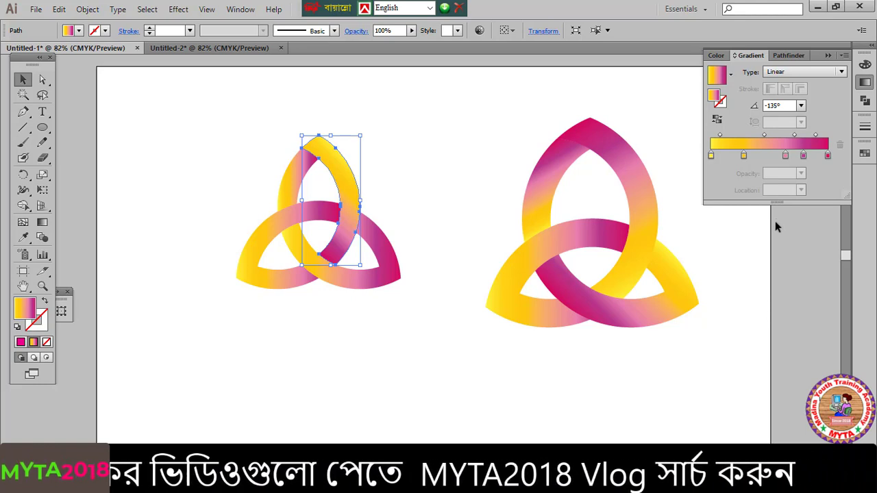
click(801, 105)
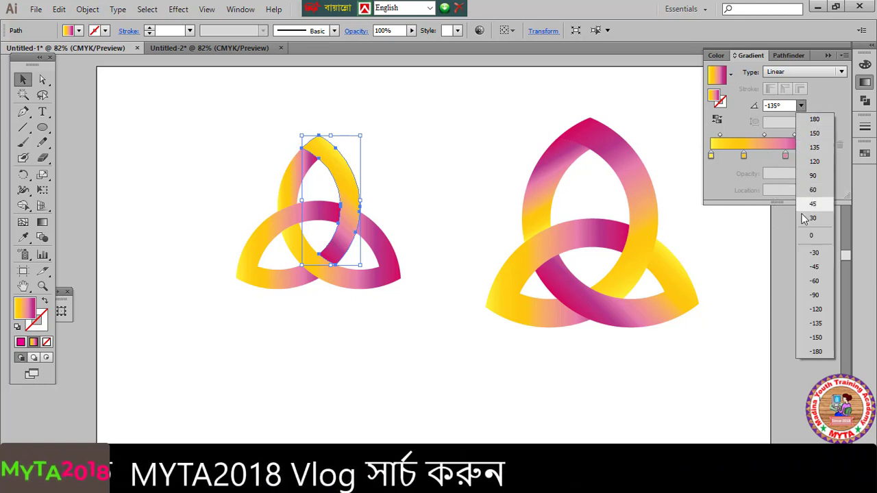
click(819, 148)
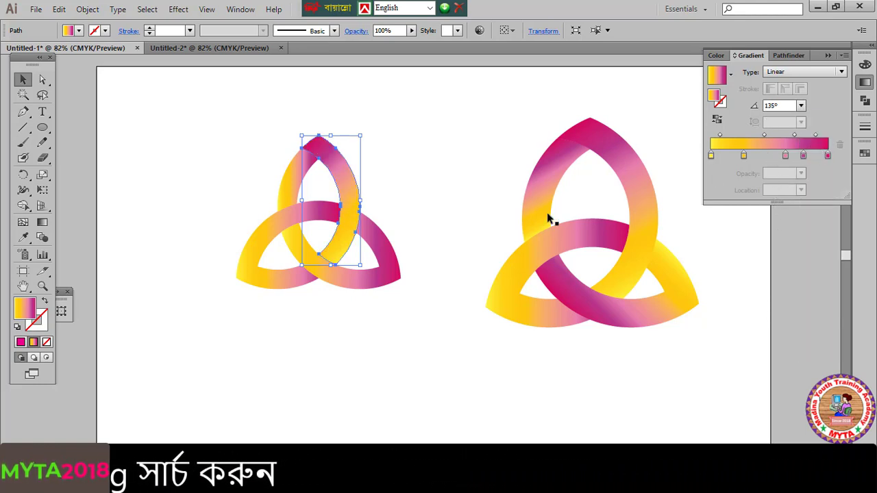
click(438, 170)
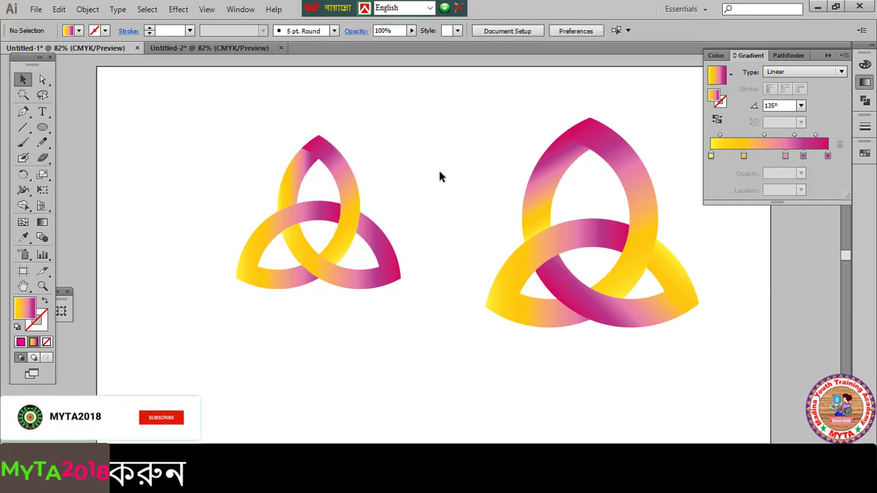
Set the gradient angle of the new knot's lower-right band to -90°
click(387, 248)
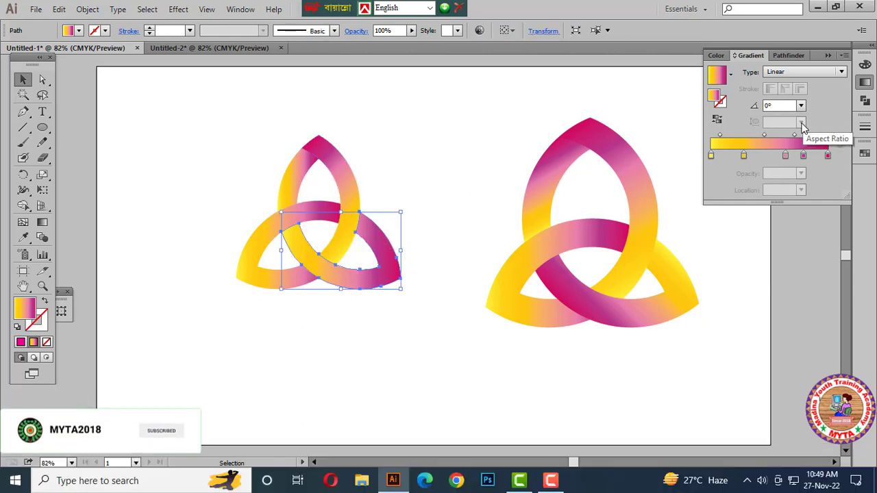
click(801, 107)
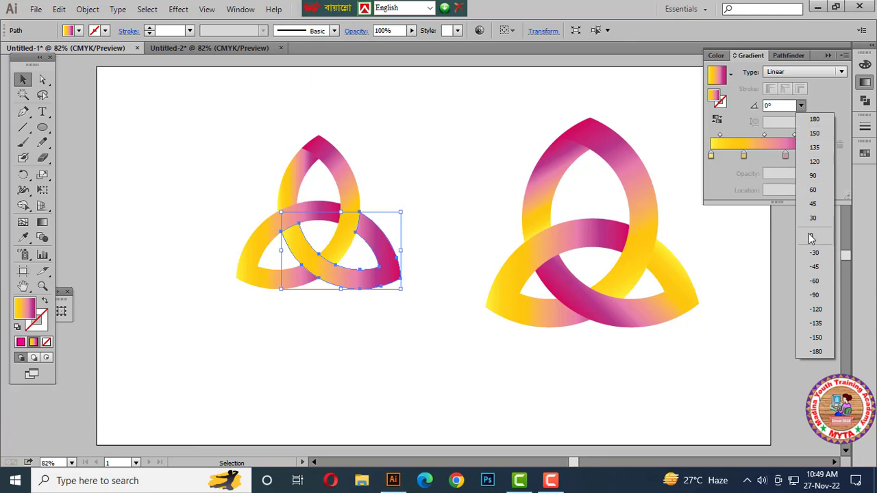
click(814, 295)
click(437, 194)
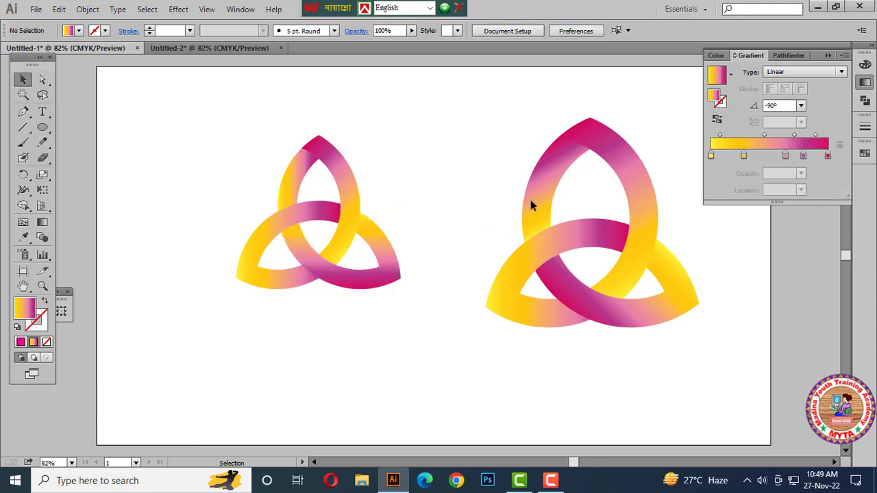
Redirect the lower-left band's gradient with the Gradient tool diagonally from the knot's centre to its lower-left corner, at about -133.7°
click(44, 224)
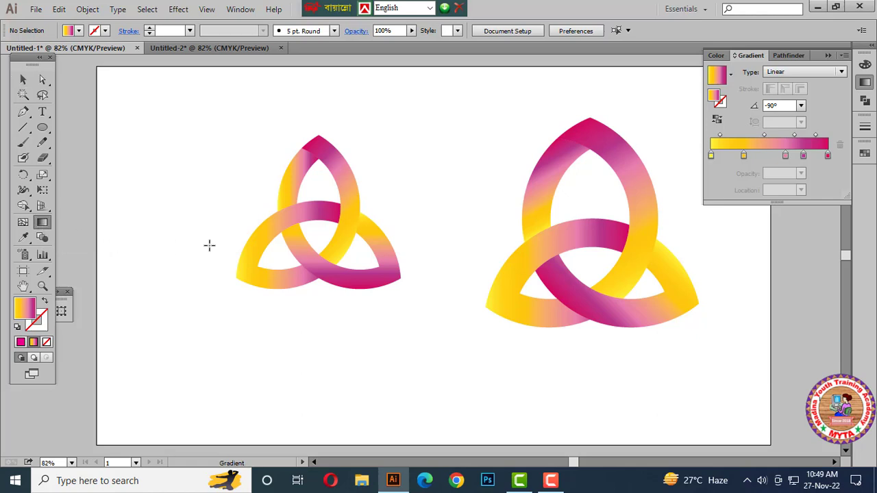
click(29, 79)
click(264, 252)
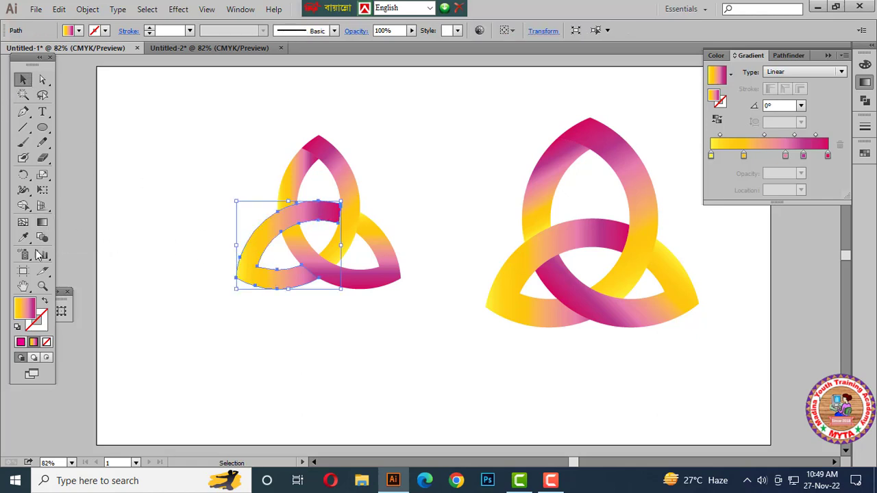
click(42, 223)
mouse_move(300, 237)
mouse_down()
mouse_move(247, 264)
mouse_move(221, 336)
mouse_up()
mouse_move(306, 233)
mouse_down()
mouse_move(264, 254)
mouse_move(254, 289)
mouse_up()
click(22, 79)
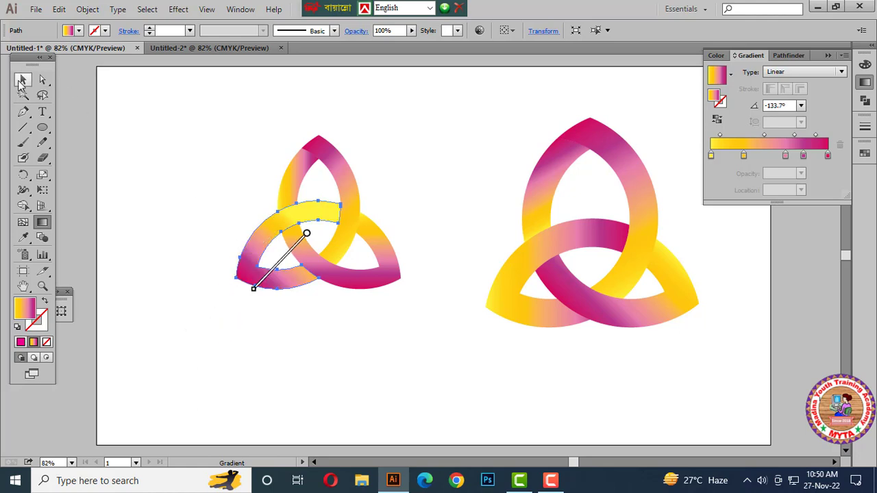
click(426, 152)
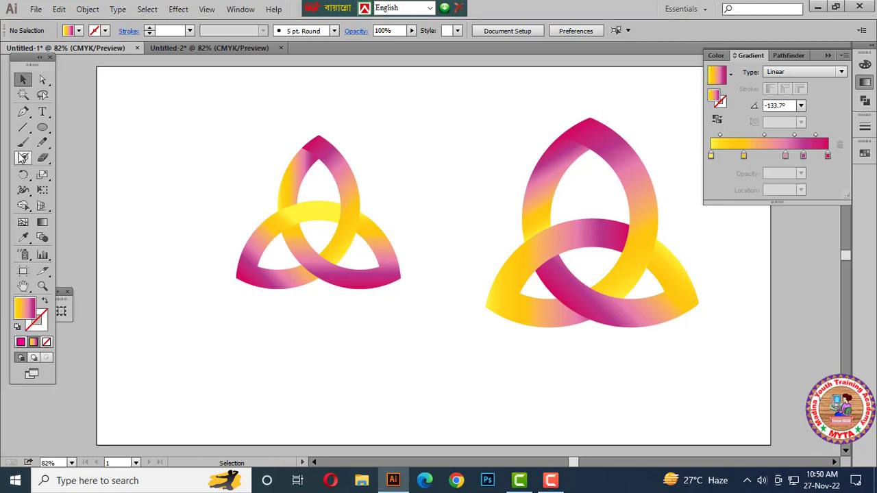
drag(42, 135, 195, 167)
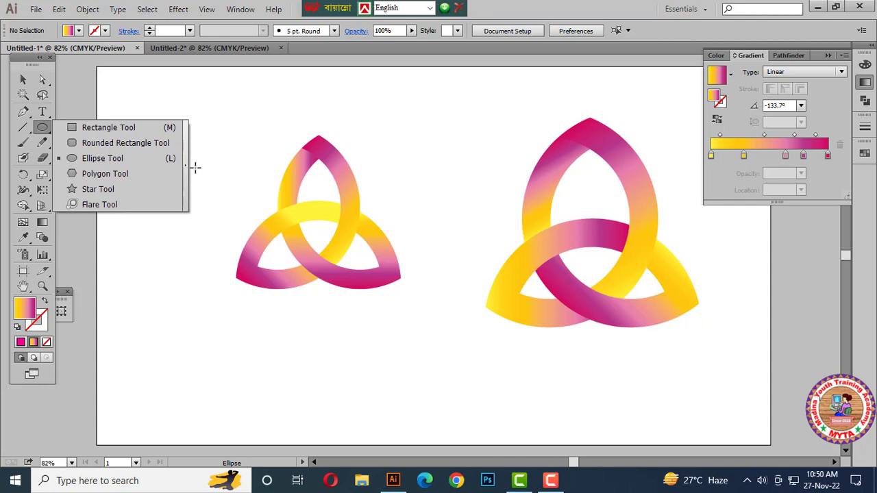
click(22, 79)
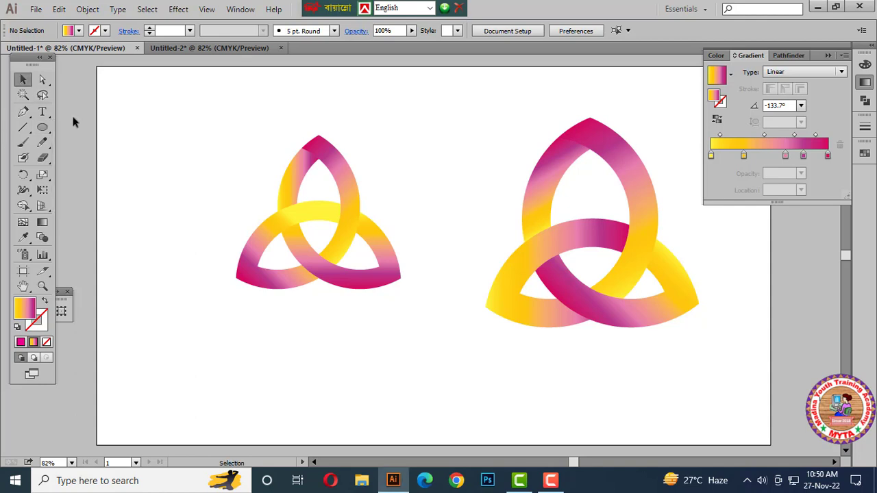